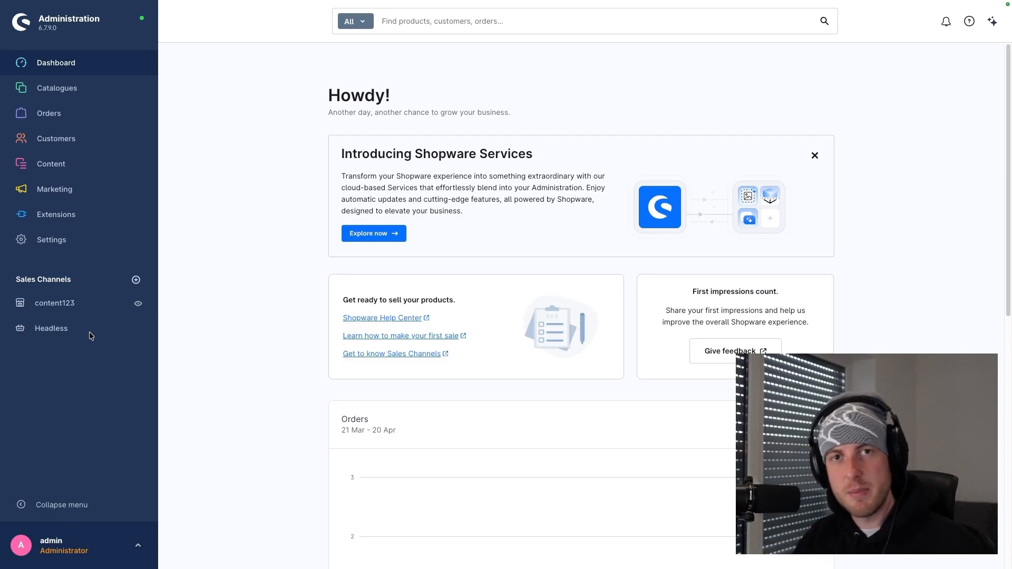
# Open the Headless sales channel and review its payment and shipping, tax calculation, domain, API access and status settings.
pyautogui.click(58, 333)
pyautogui.scroll(-10, 416, 330)
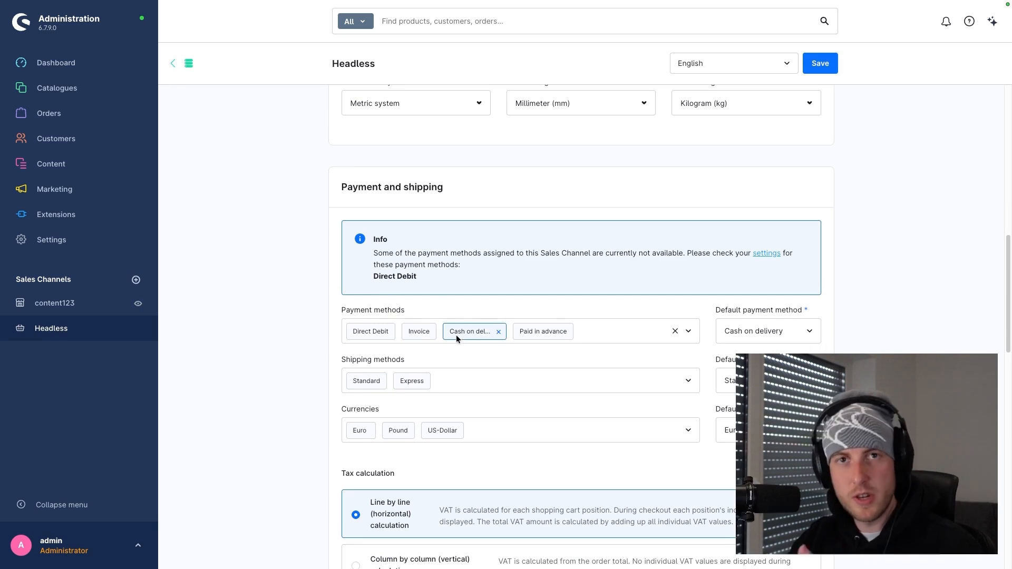
pyautogui.scroll(-10, 449, 345)
pyautogui.scroll(-2, 453, 347)
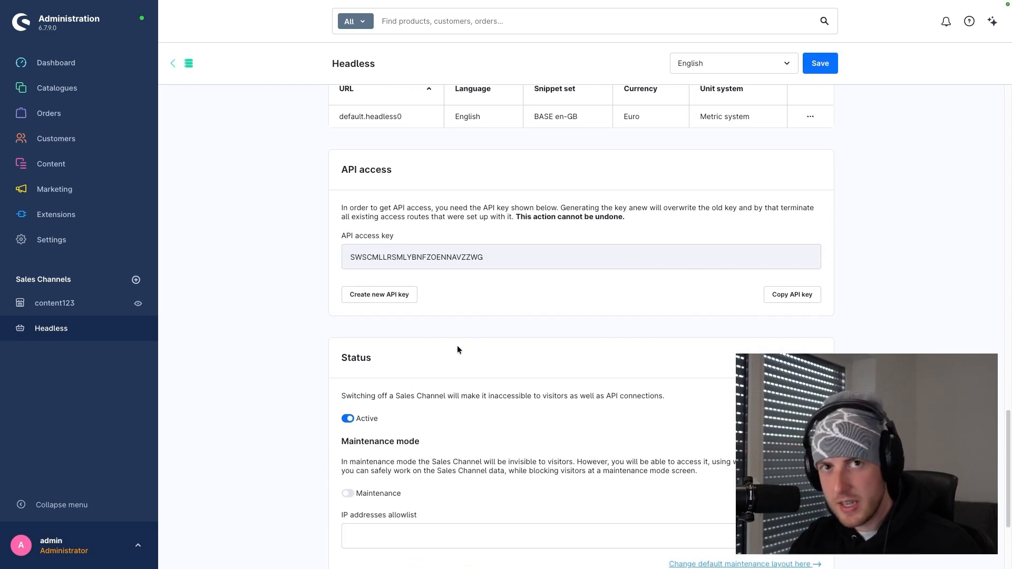
pyautogui.scroll(2, 454, 346)
pyautogui.scroll(4, 453, 346)
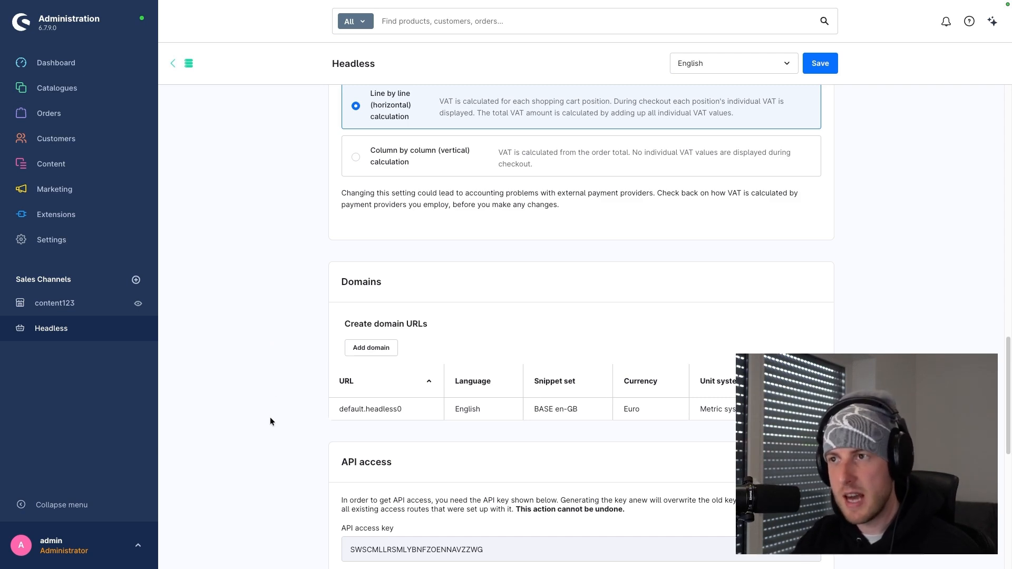
pyautogui.scroll(2, 269, 418)
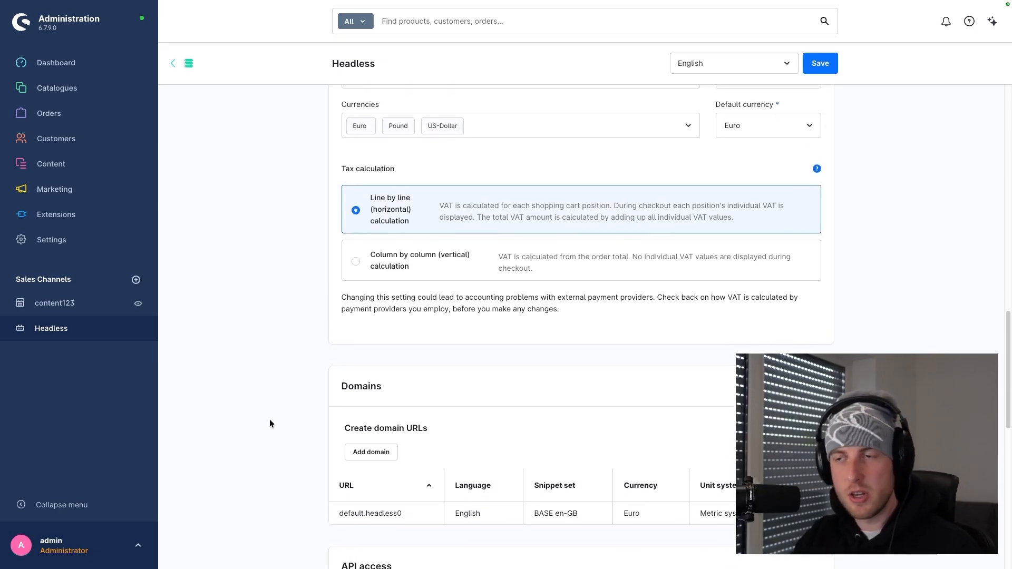
pyautogui.scroll(1, 270, 424)
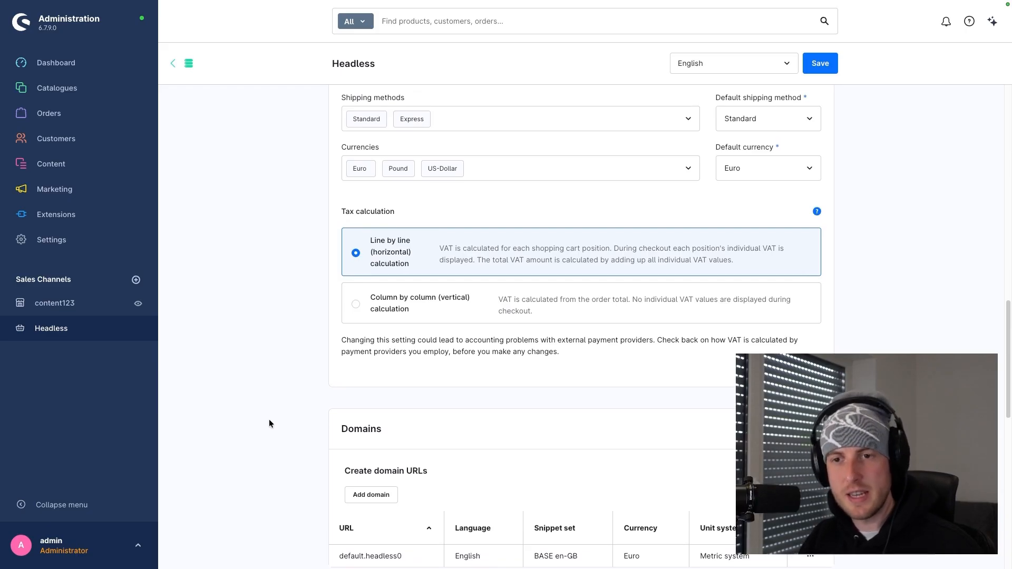
# Start a new Storefront sales channel and name it content321.
pyautogui.click(136, 280)
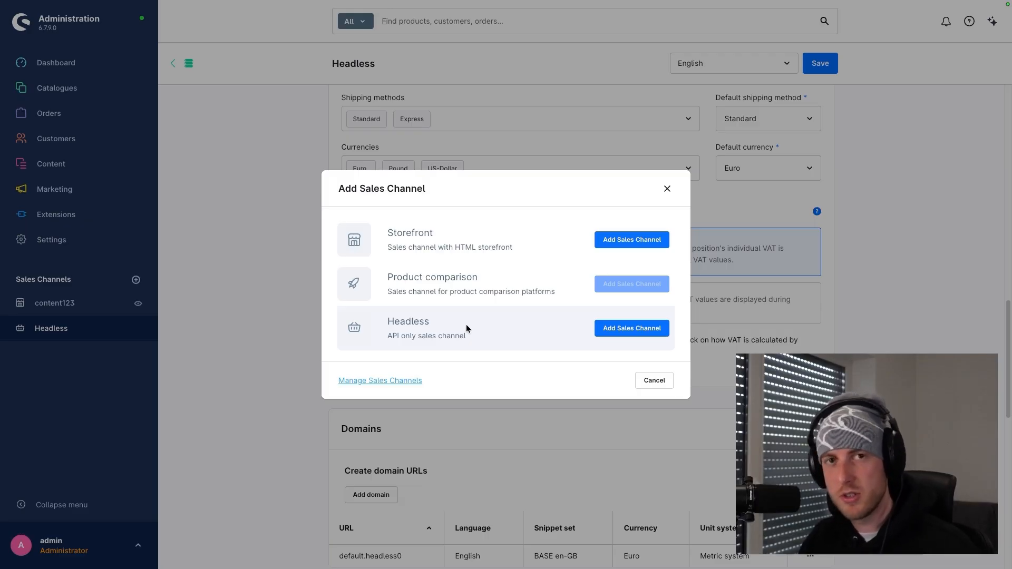
pyautogui.click(630, 241)
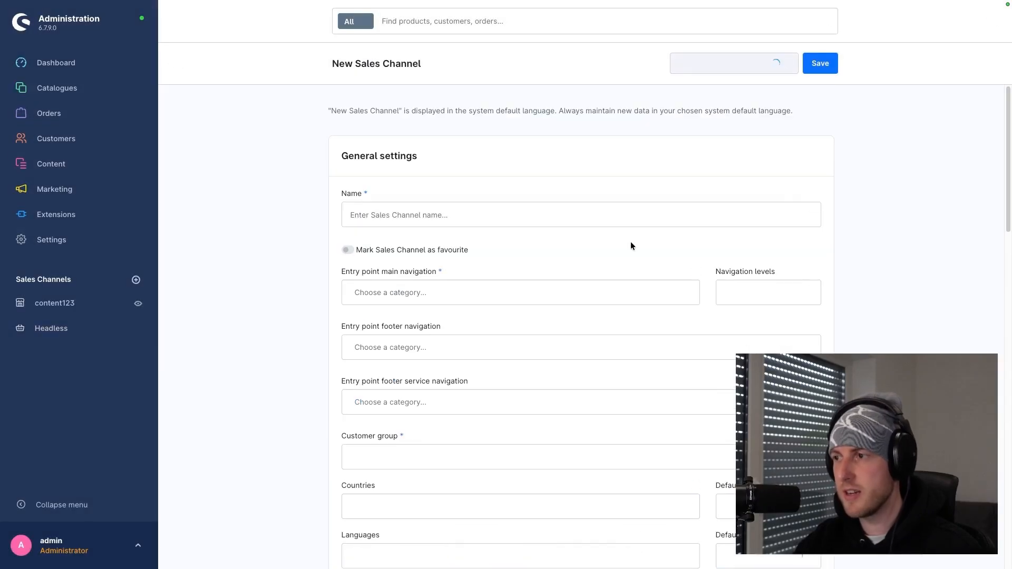
pyautogui.click(496, 219)
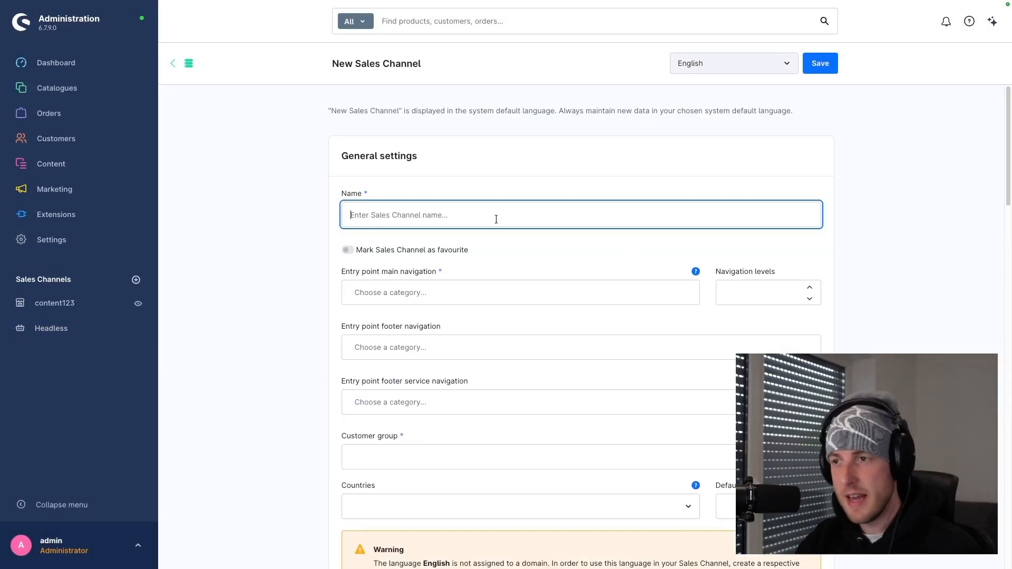
pyautogui.write('conte')
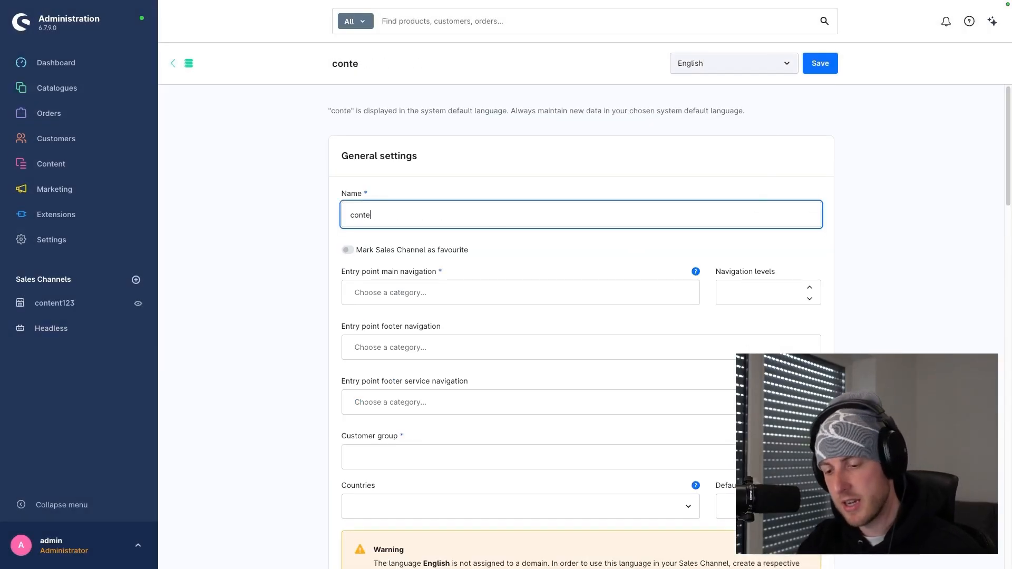
pyautogui.press('BackSpace')
pyautogui.press('BackSpace')
pyautogui.press('BackSpace')
pyautogui.write('nte')
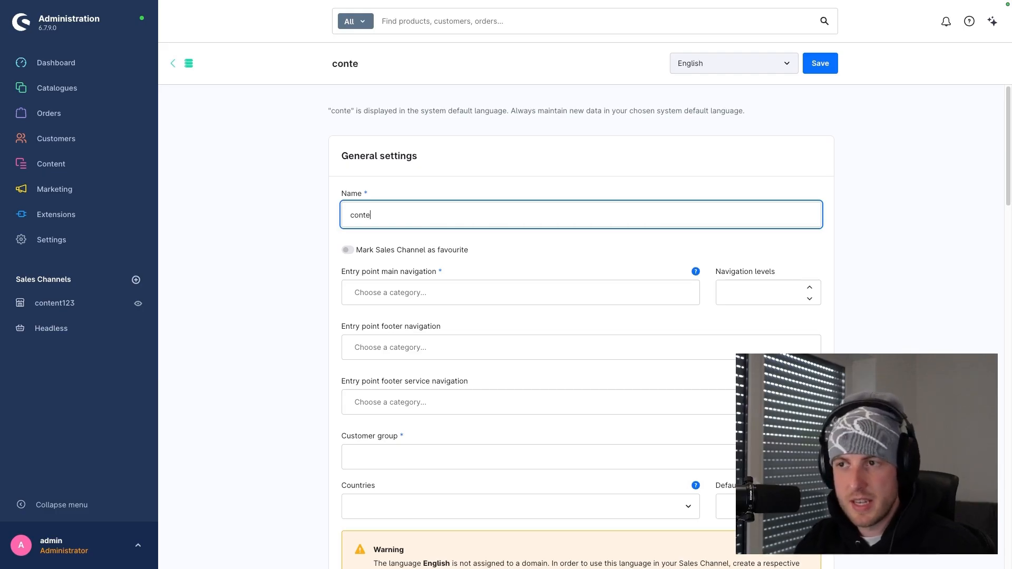
pyautogui.write('nt321')
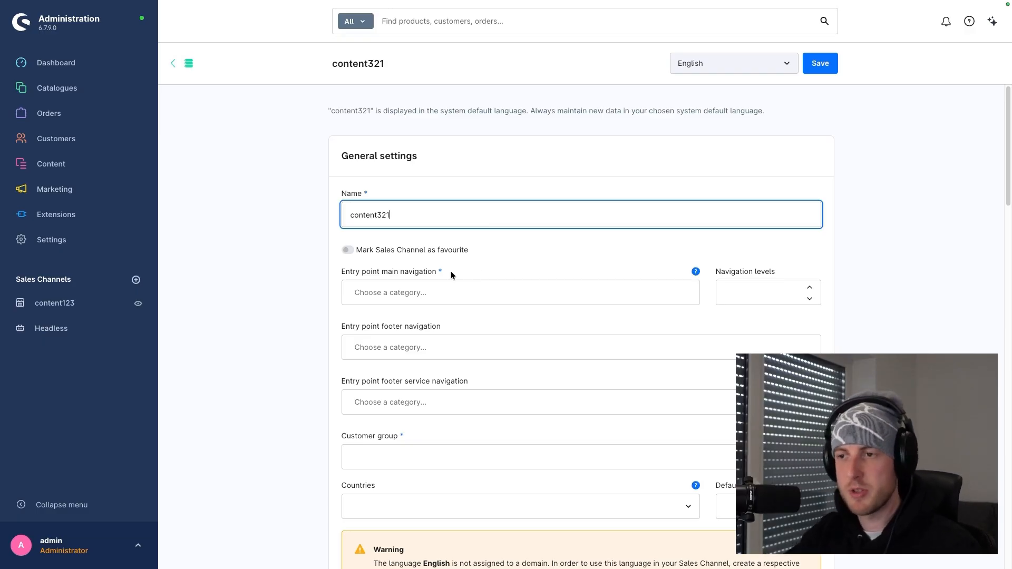
# Examine the category choices for the main, footer and footer service navigation entry points and the customer group options.
pyautogui.click(395, 288)
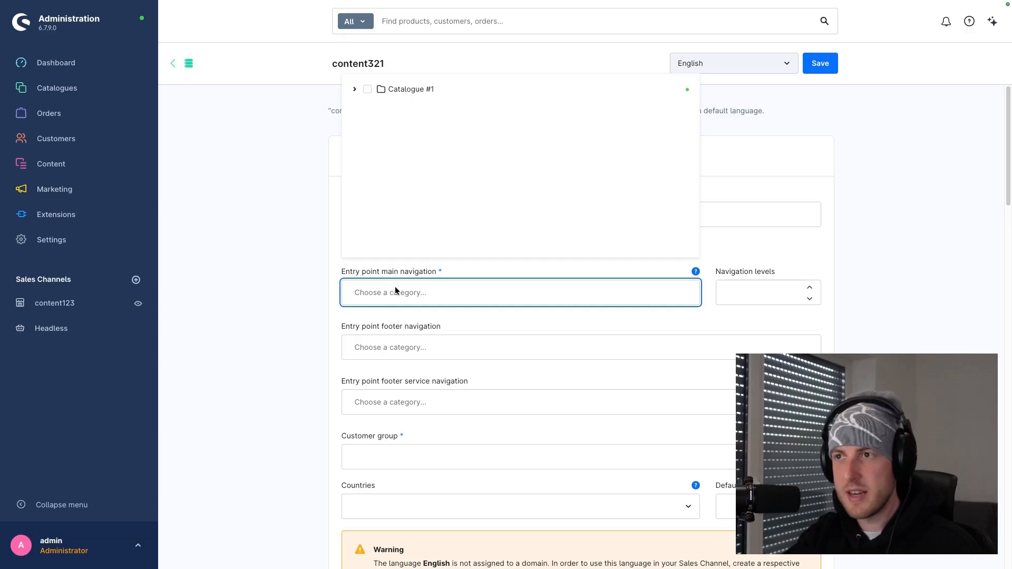
pyautogui.moveTo(87, 93)
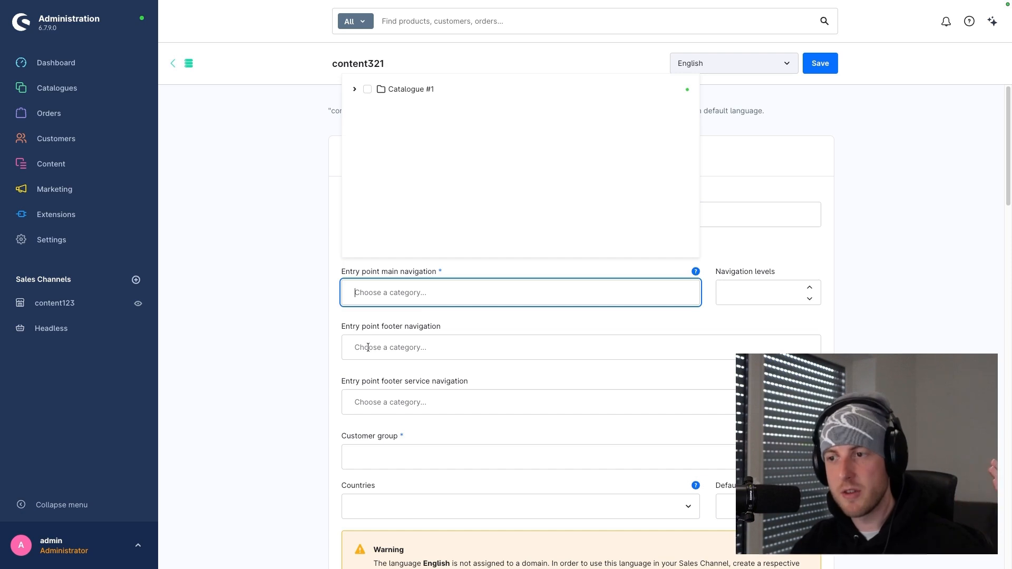
pyautogui.click(419, 346)
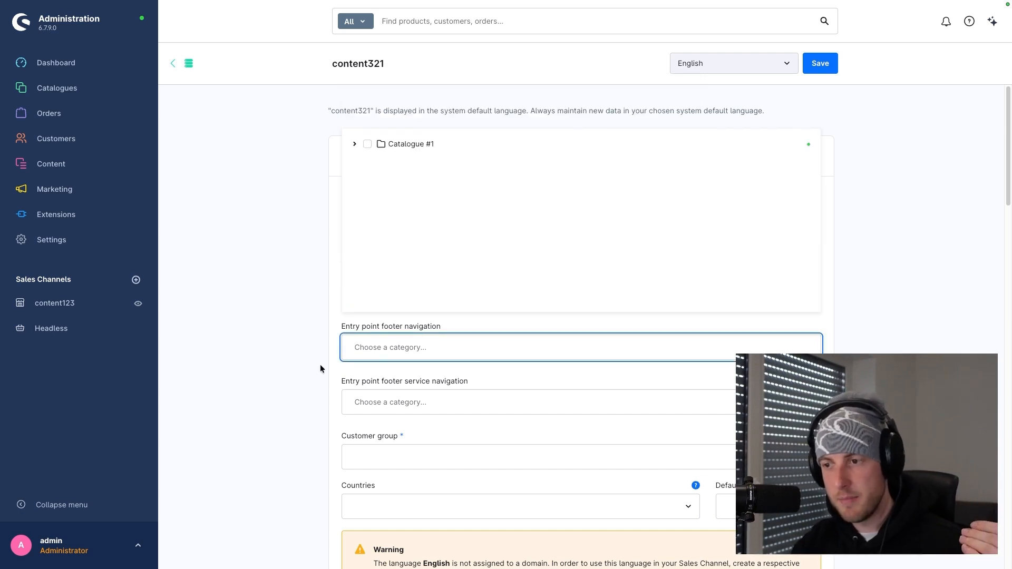
pyautogui.click(371, 395)
pyautogui.click(299, 404)
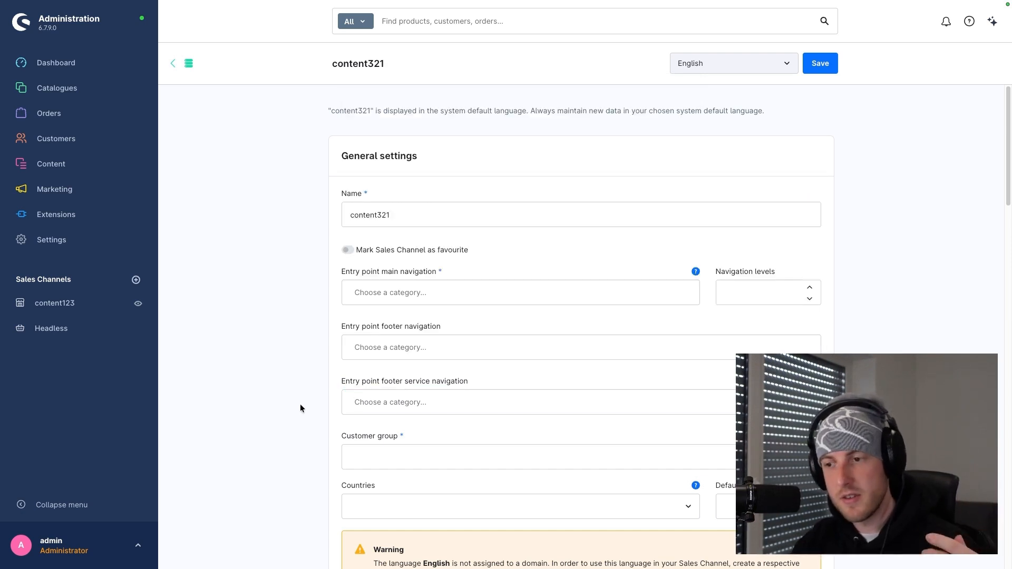
pyautogui.scroll(-3, 293, 410)
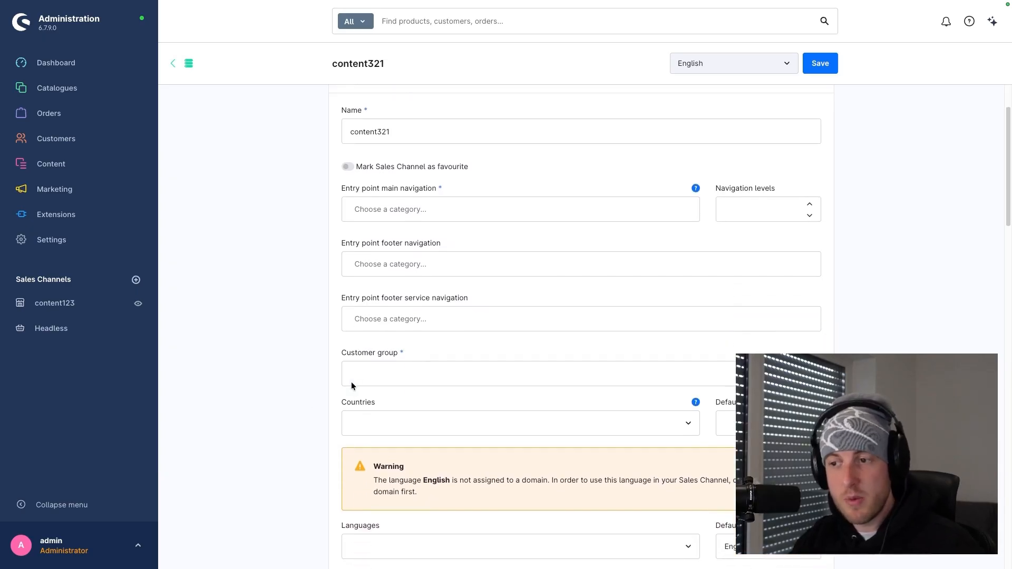
pyautogui.click(357, 379)
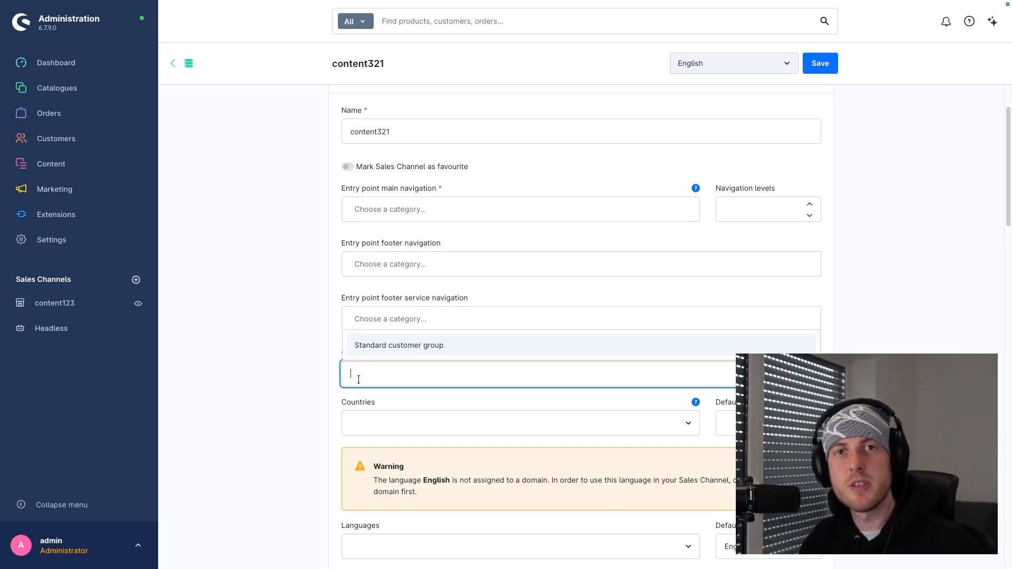
pyautogui.click(326, 390)
# Check the default weight and length unit choices and set the default unit system to Imperial system.
pyautogui.scroll(-3, 333, 419)
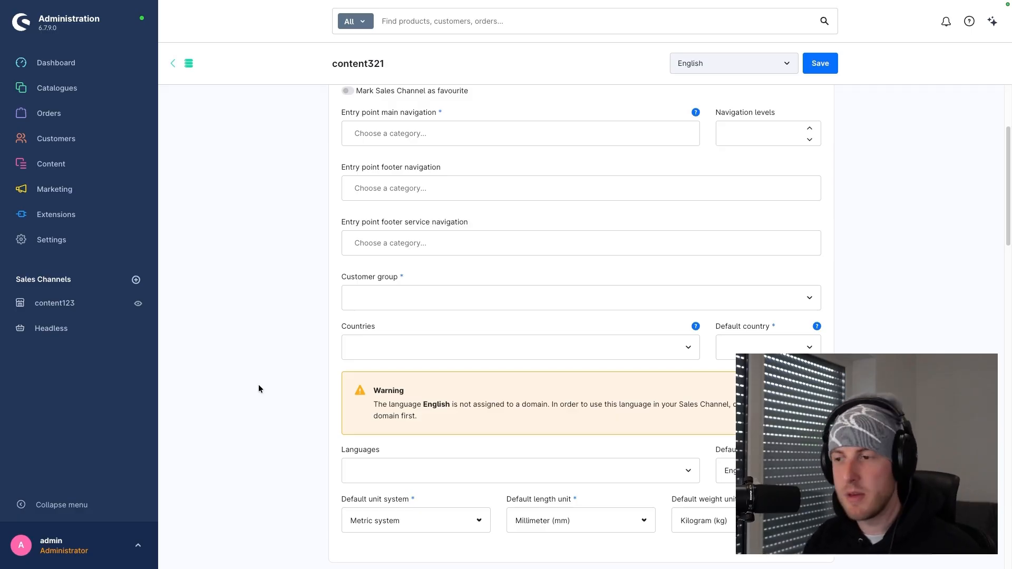
pyautogui.scroll(2, 255, 389)
pyautogui.scroll(-6, 257, 391)
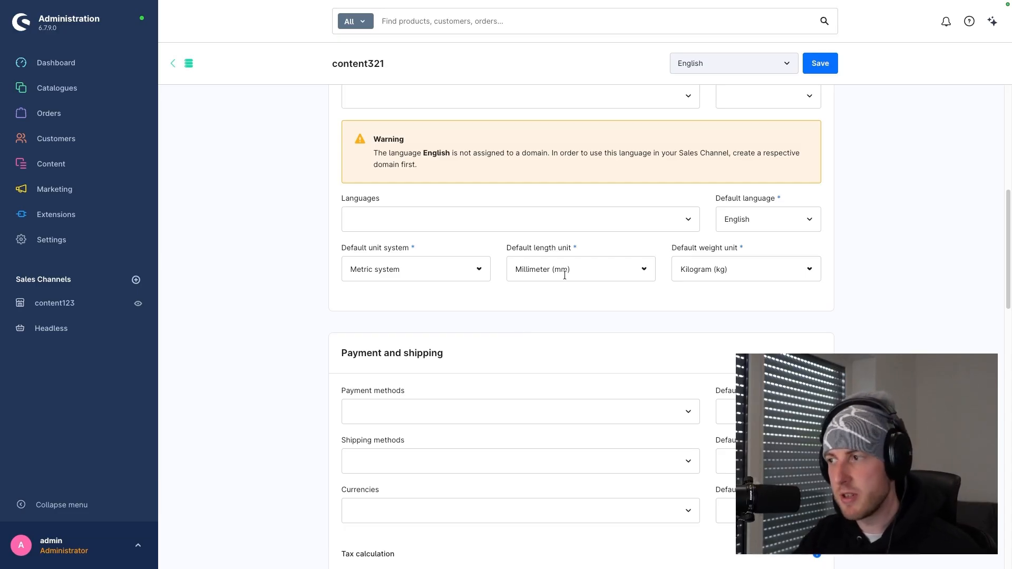
pyautogui.click(695, 268)
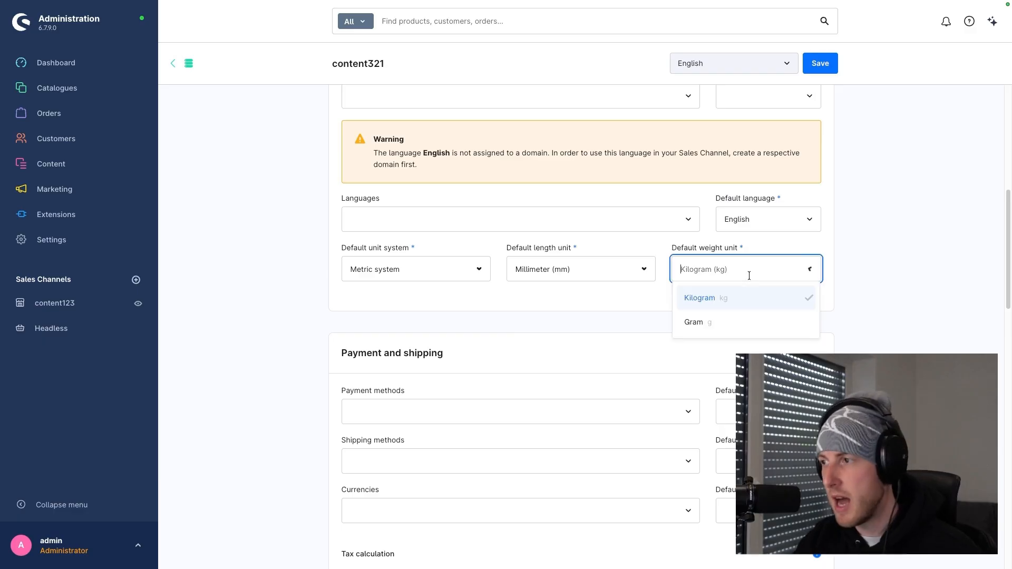
pyautogui.click(539, 271)
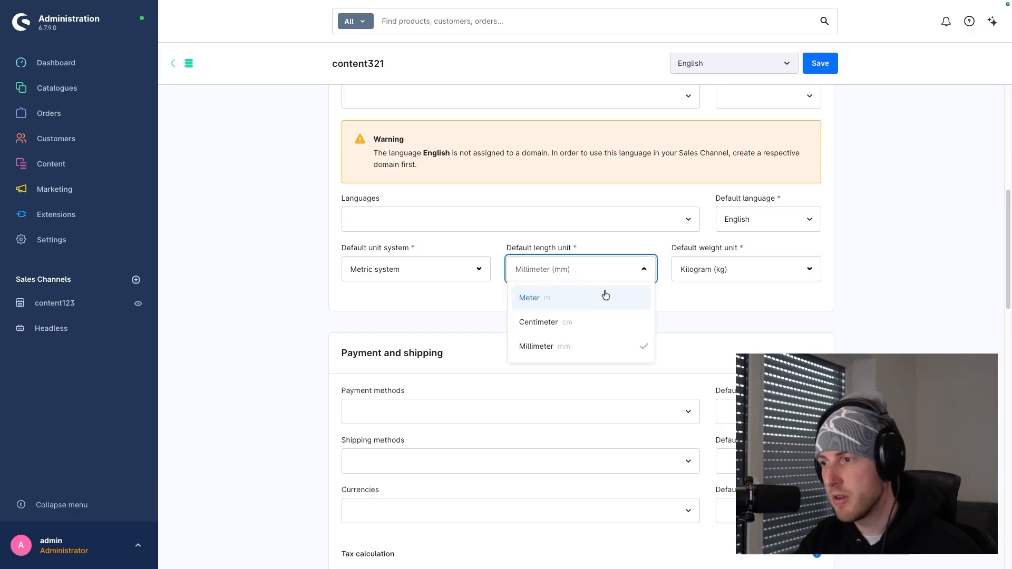
pyautogui.click(418, 265)
pyautogui.click(404, 300)
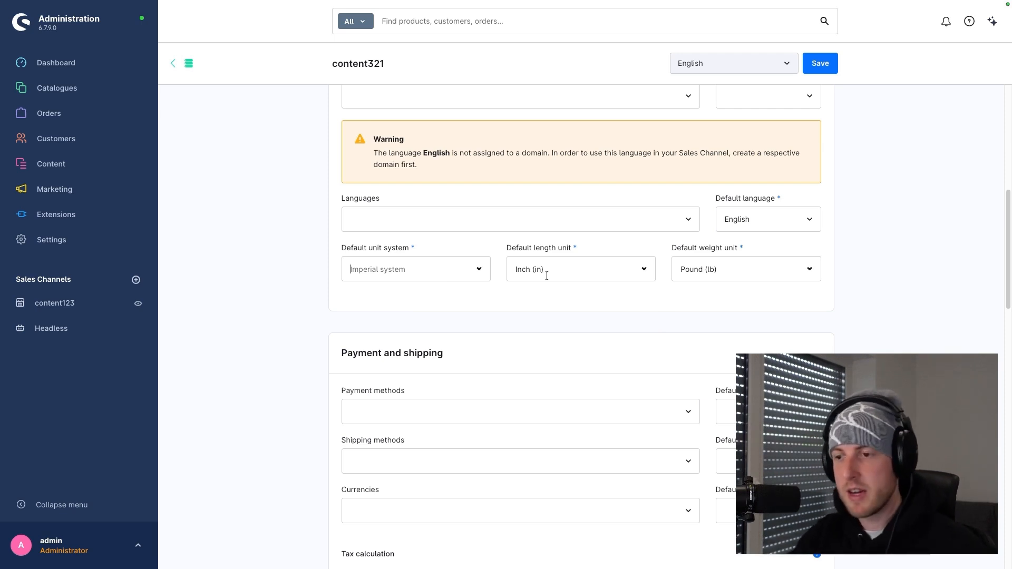
# Review the new channel's payment and shipping, tax calculation, hreflang, domain, API access and status settings.
pyautogui.scroll(-3, 531, 351)
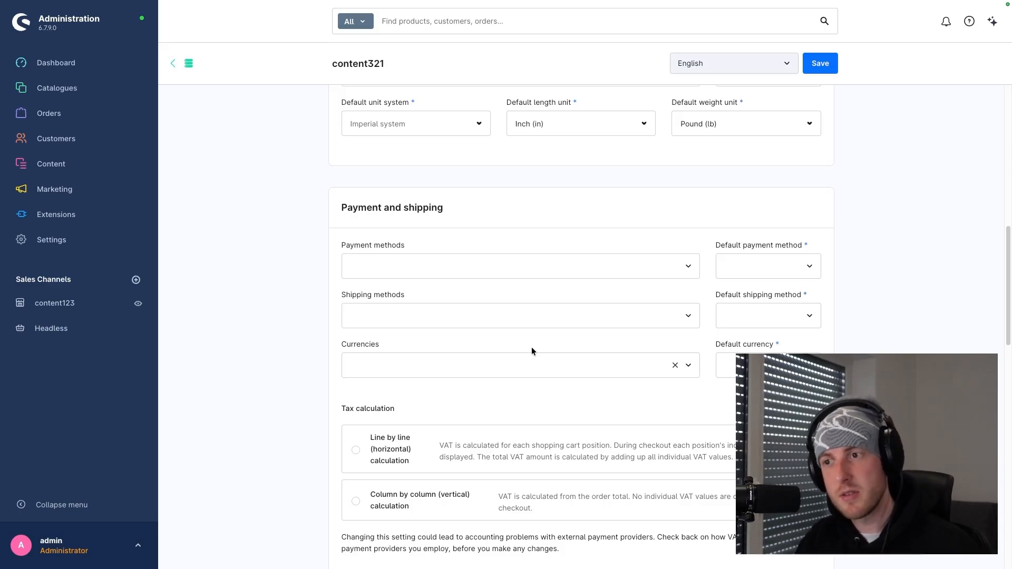
pyautogui.scroll(-4, 525, 350)
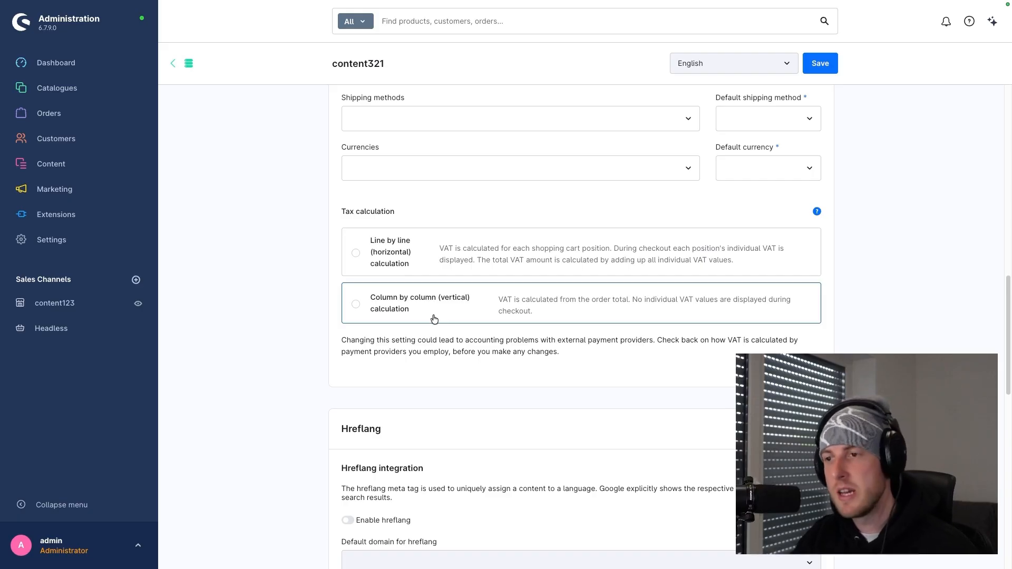
pyautogui.scroll(-1, 432, 316)
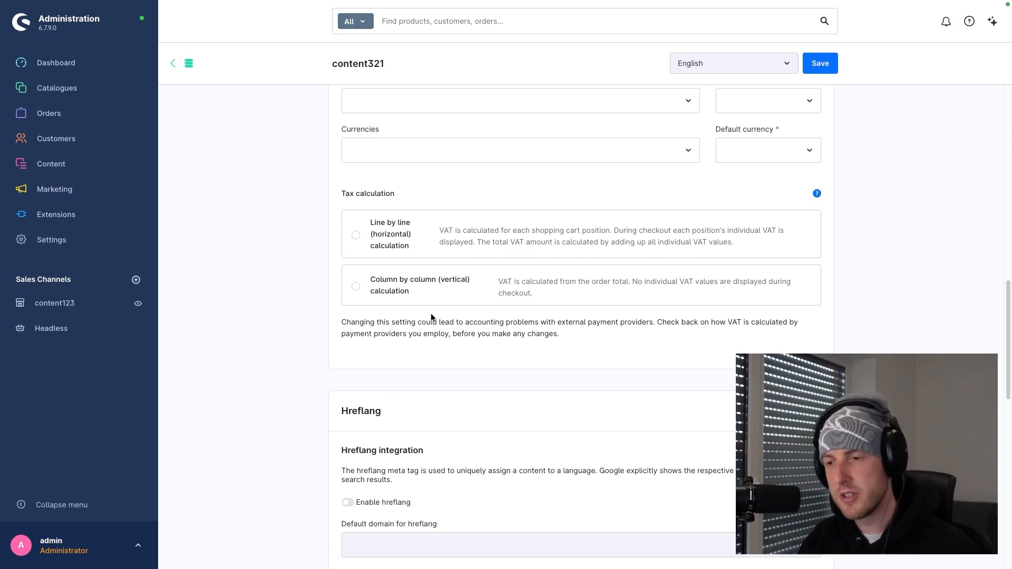
pyautogui.scroll(-3, 379, 325)
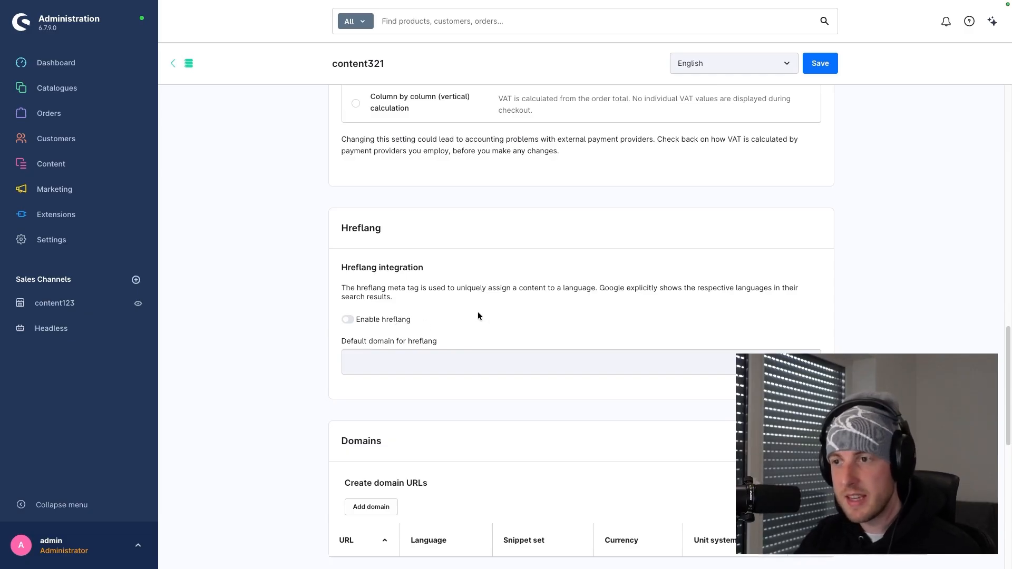
pyautogui.scroll(-3, 472, 323)
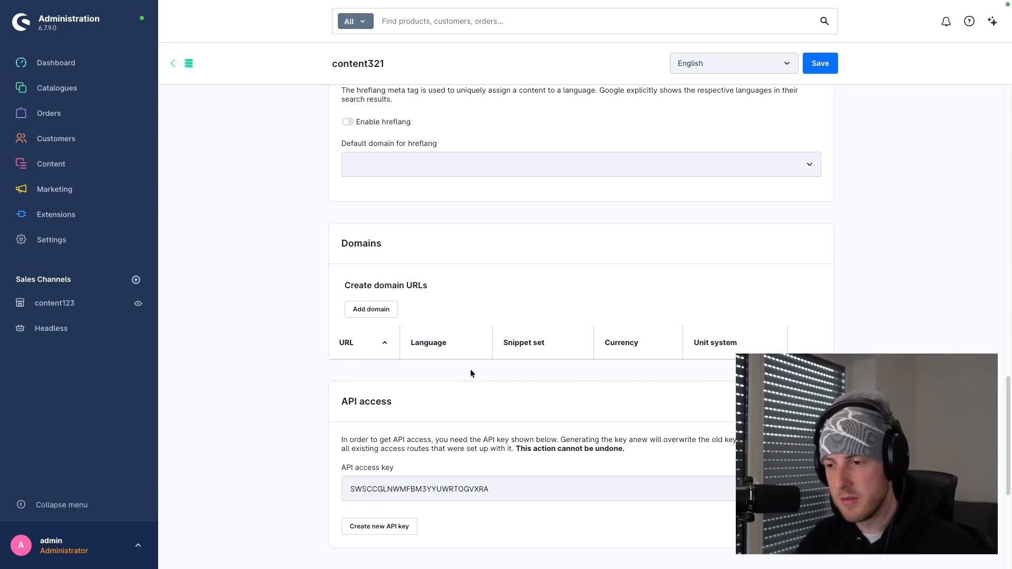
pyautogui.scroll(-5, 470, 369)
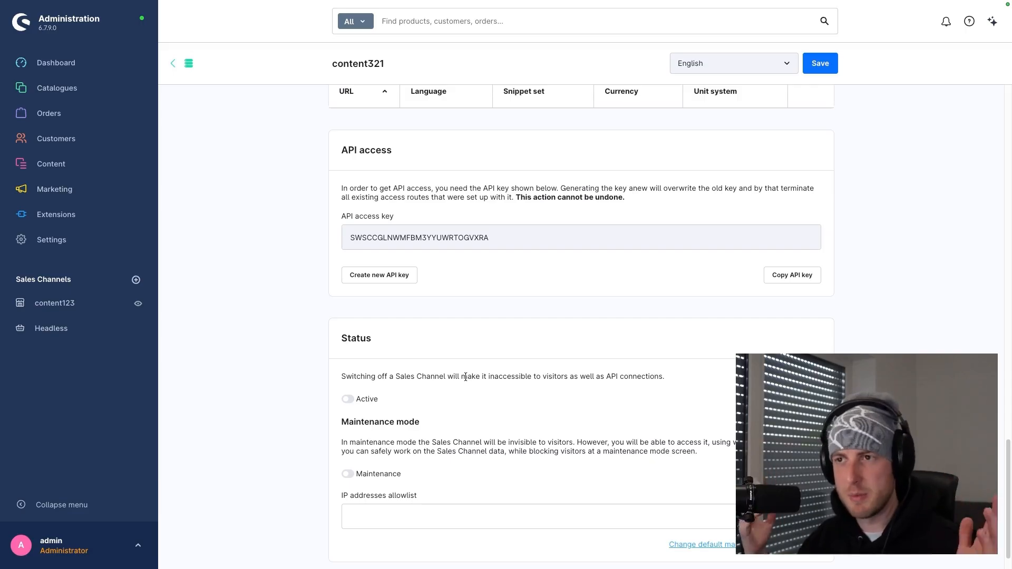
pyautogui.scroll(-1, 501, 366)
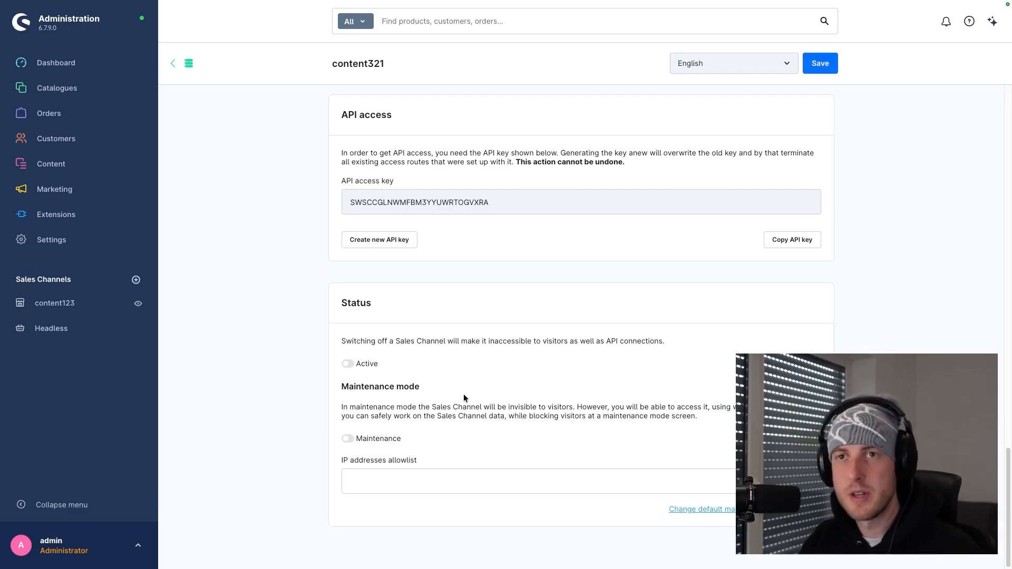
pyautogui.scroll(10, 548, 357)
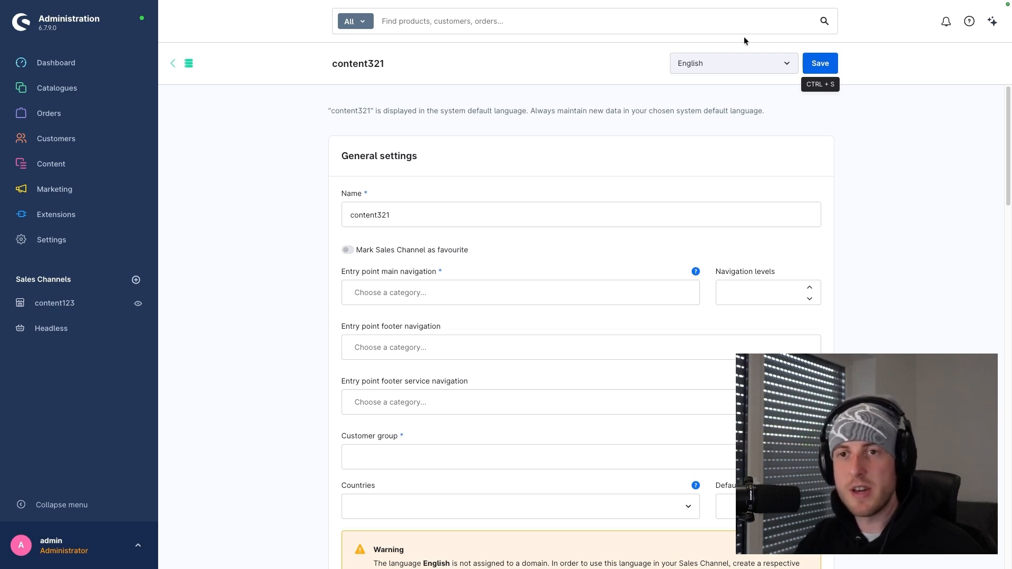
# Leave the new sales channel unsaved and go to the themes overview to inspect the Shopware default theme.
pyautogui.moveTo(120, 163)
pyautogui.click(191, 213)
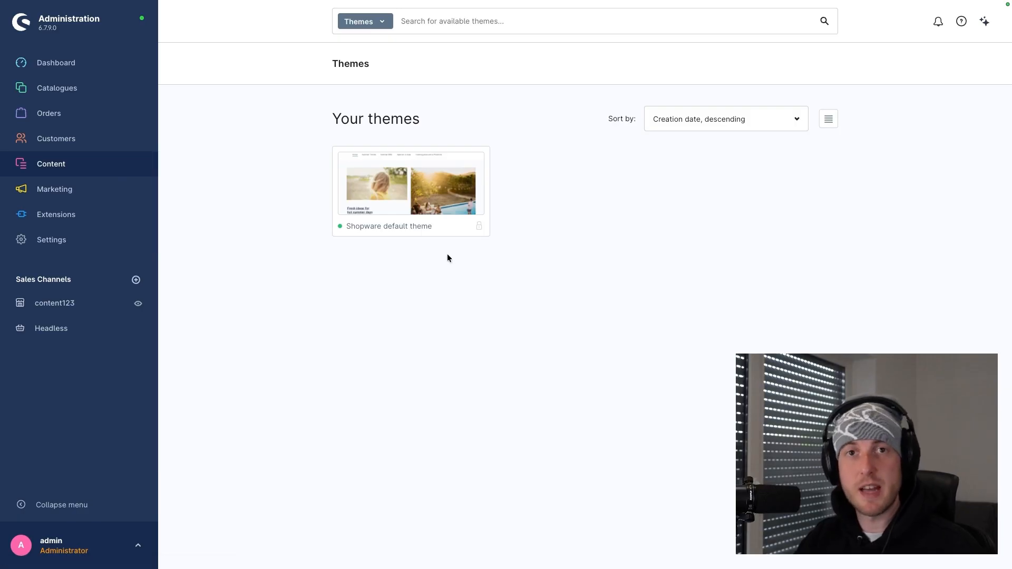
pyautogui.moveTo(421, 238)
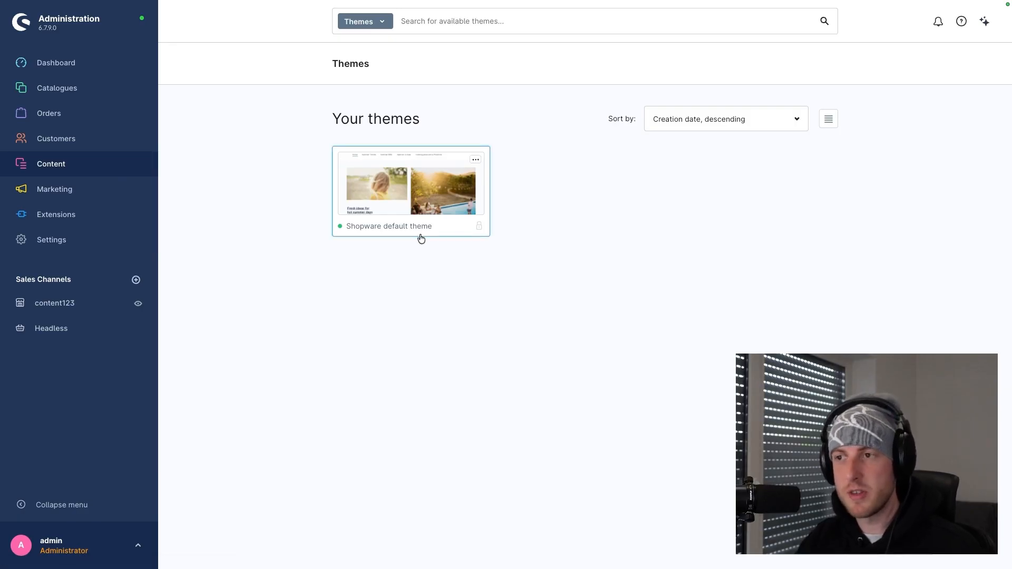